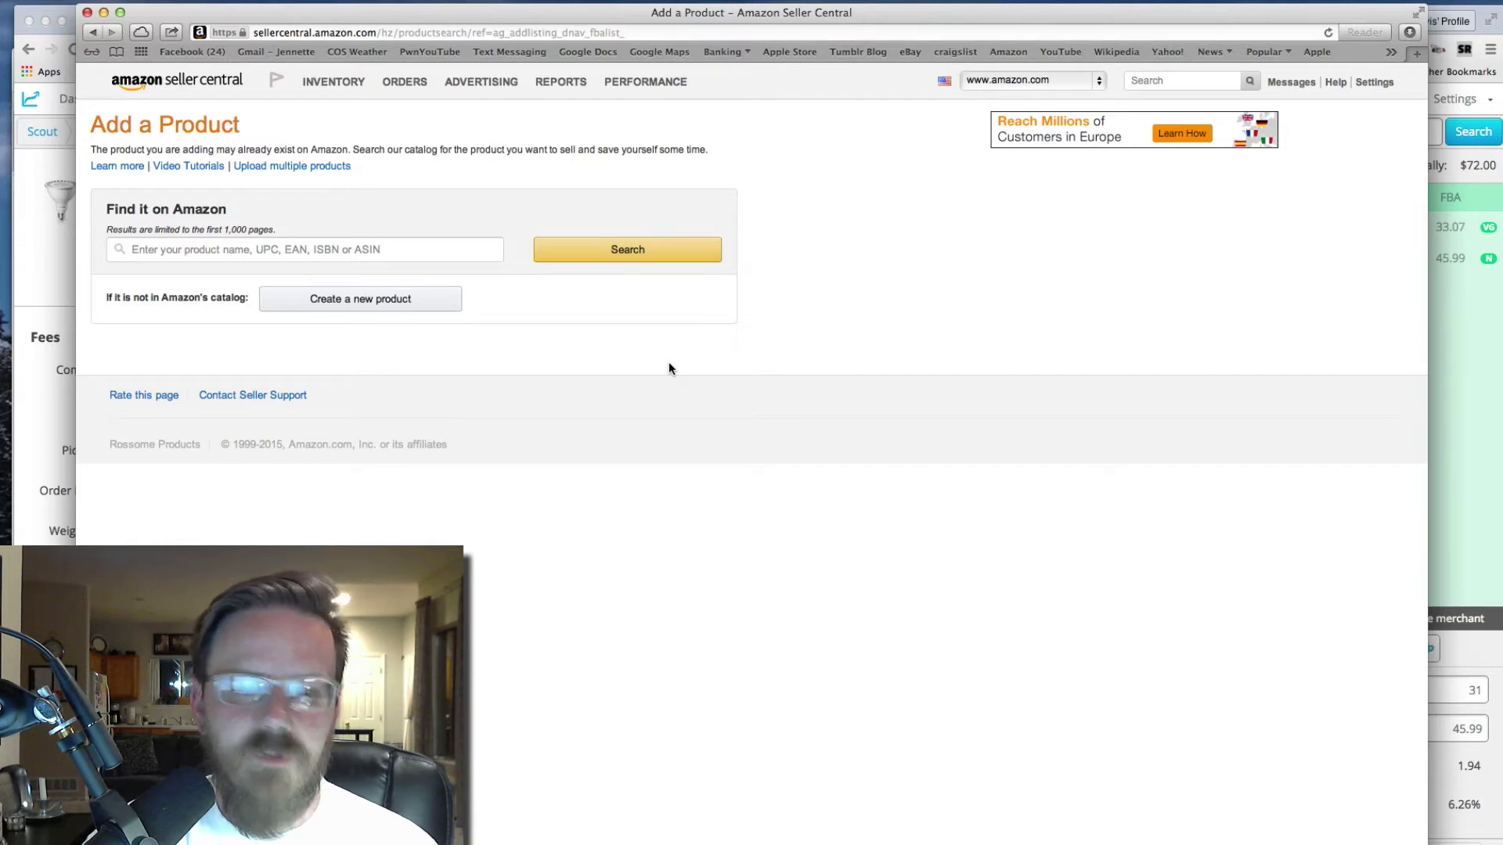
Focus the catalog search field on the Add a Product page.
click(319, 249)
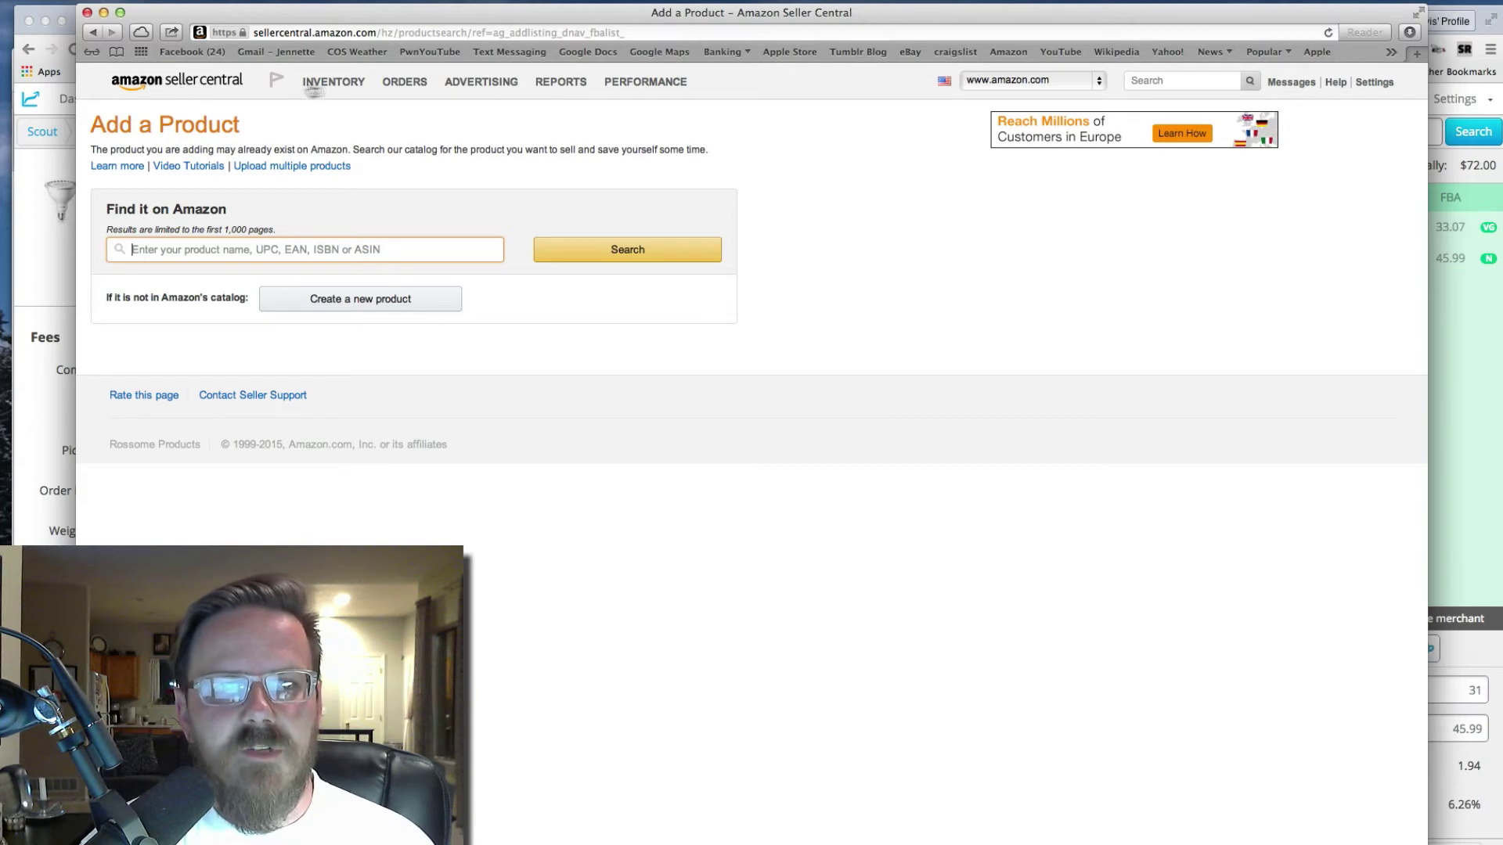
mouse_move(333, 82)
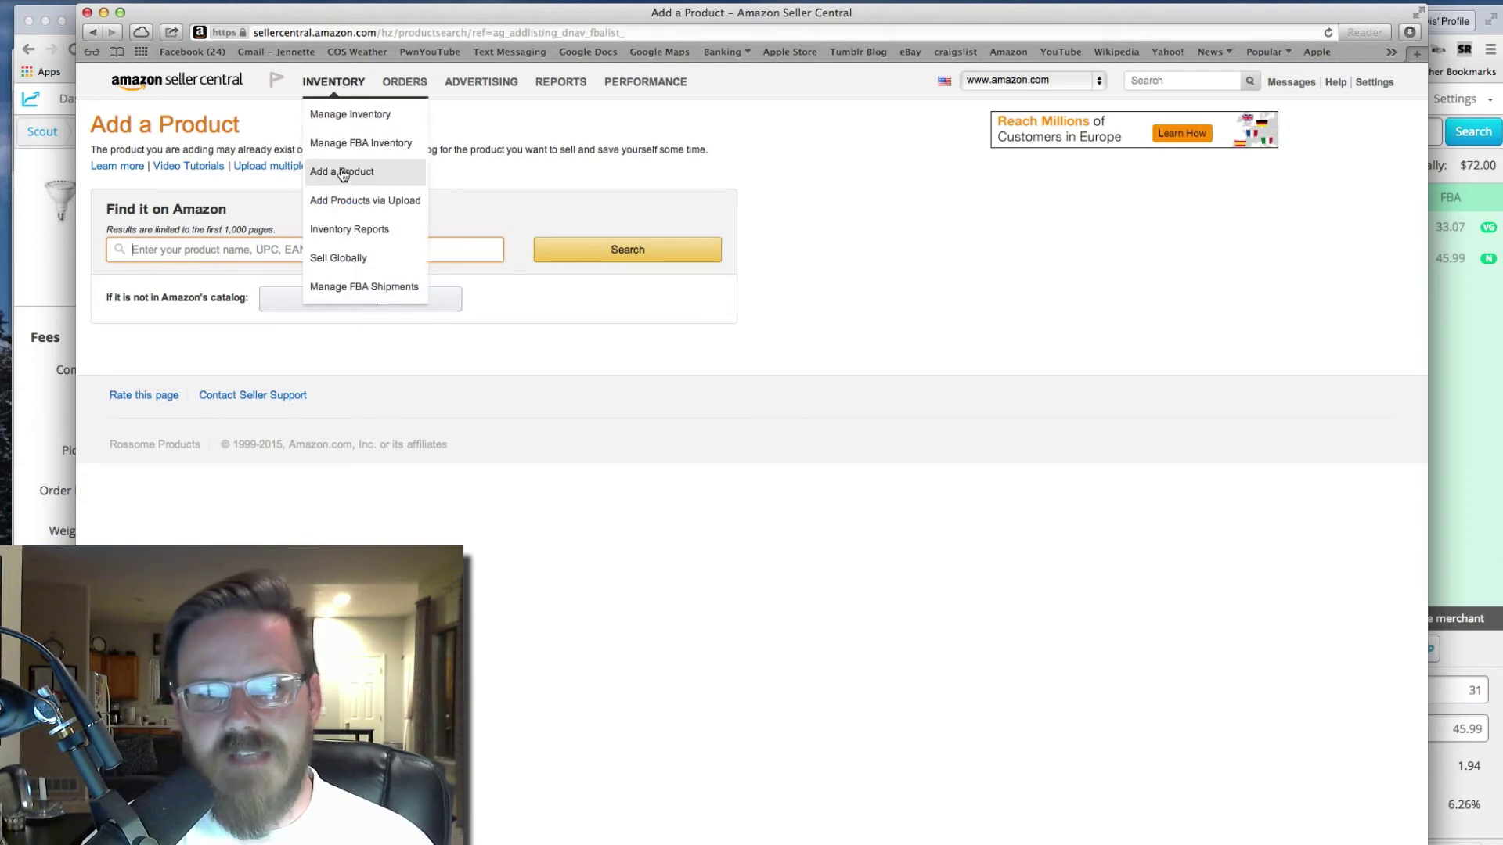
Reload Add a Product and enter 'crocs' as the search term, dismissing suggestions.
click(346, 179)
click(252, 247)
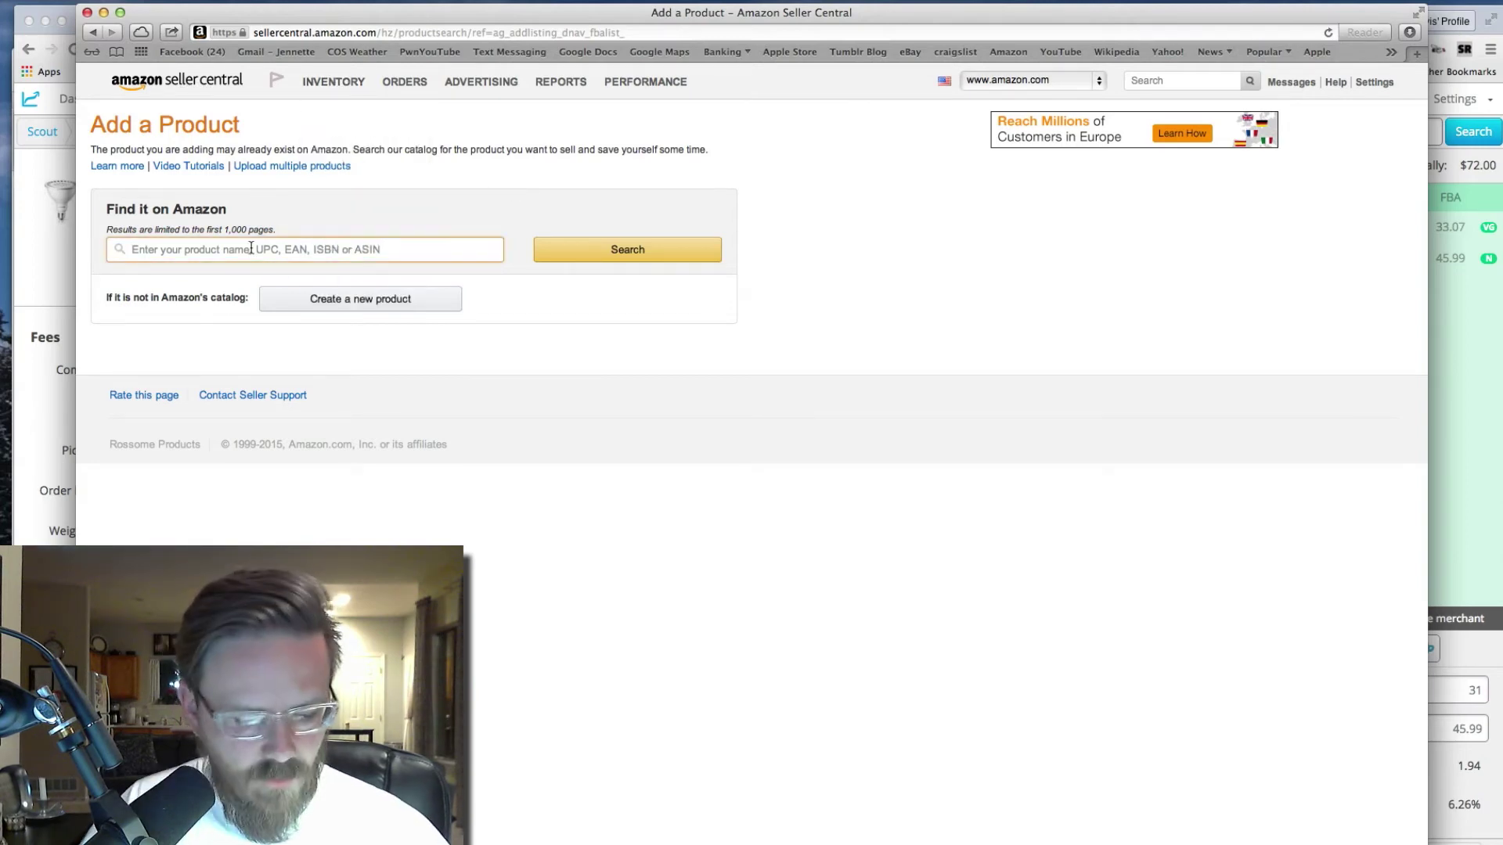
text(croc)
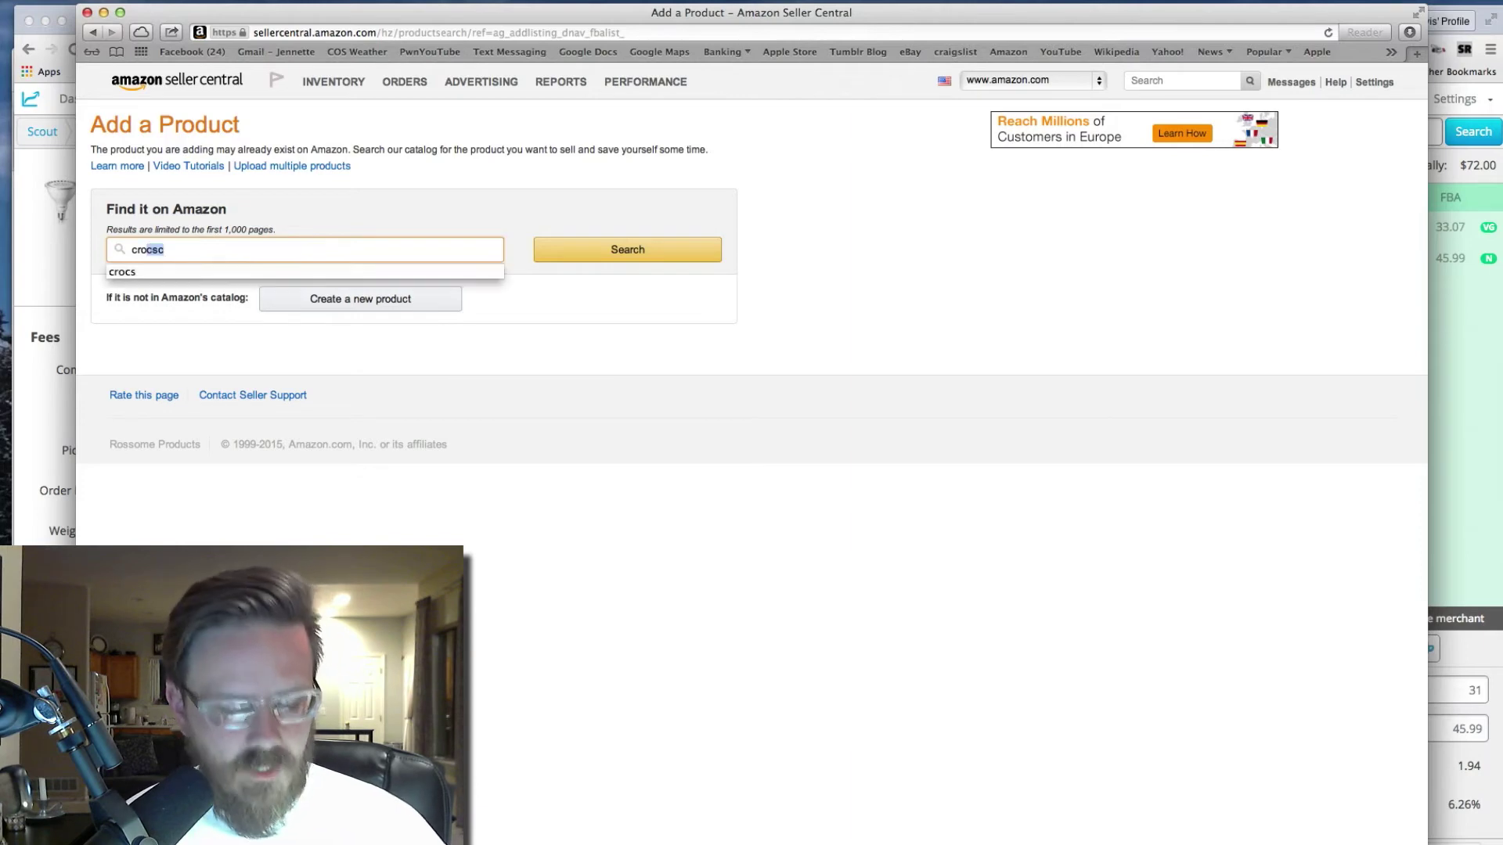
text(s)
text(cs)
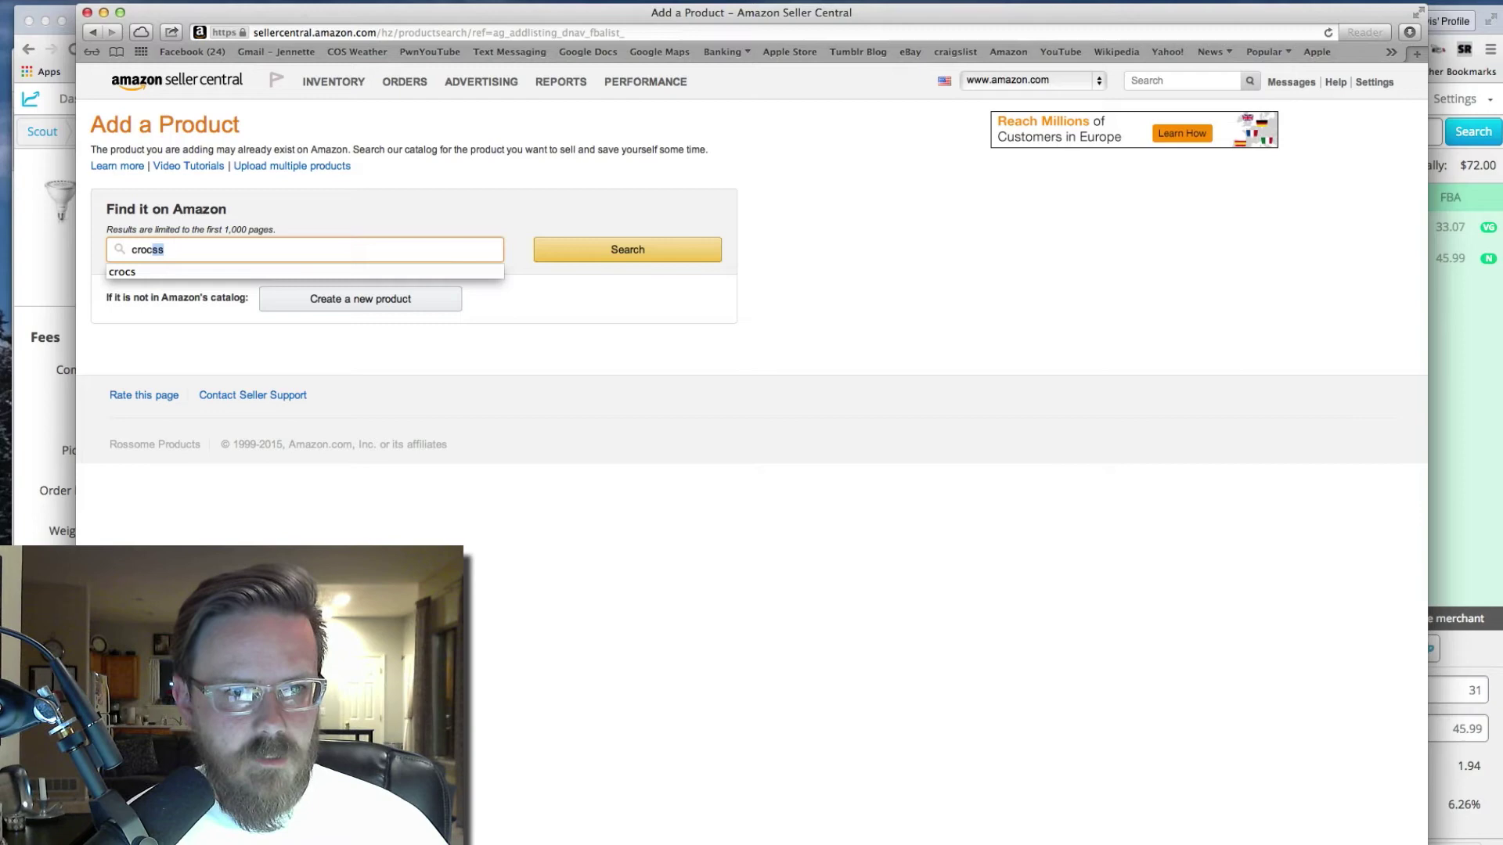
text(s)
key(Escape)
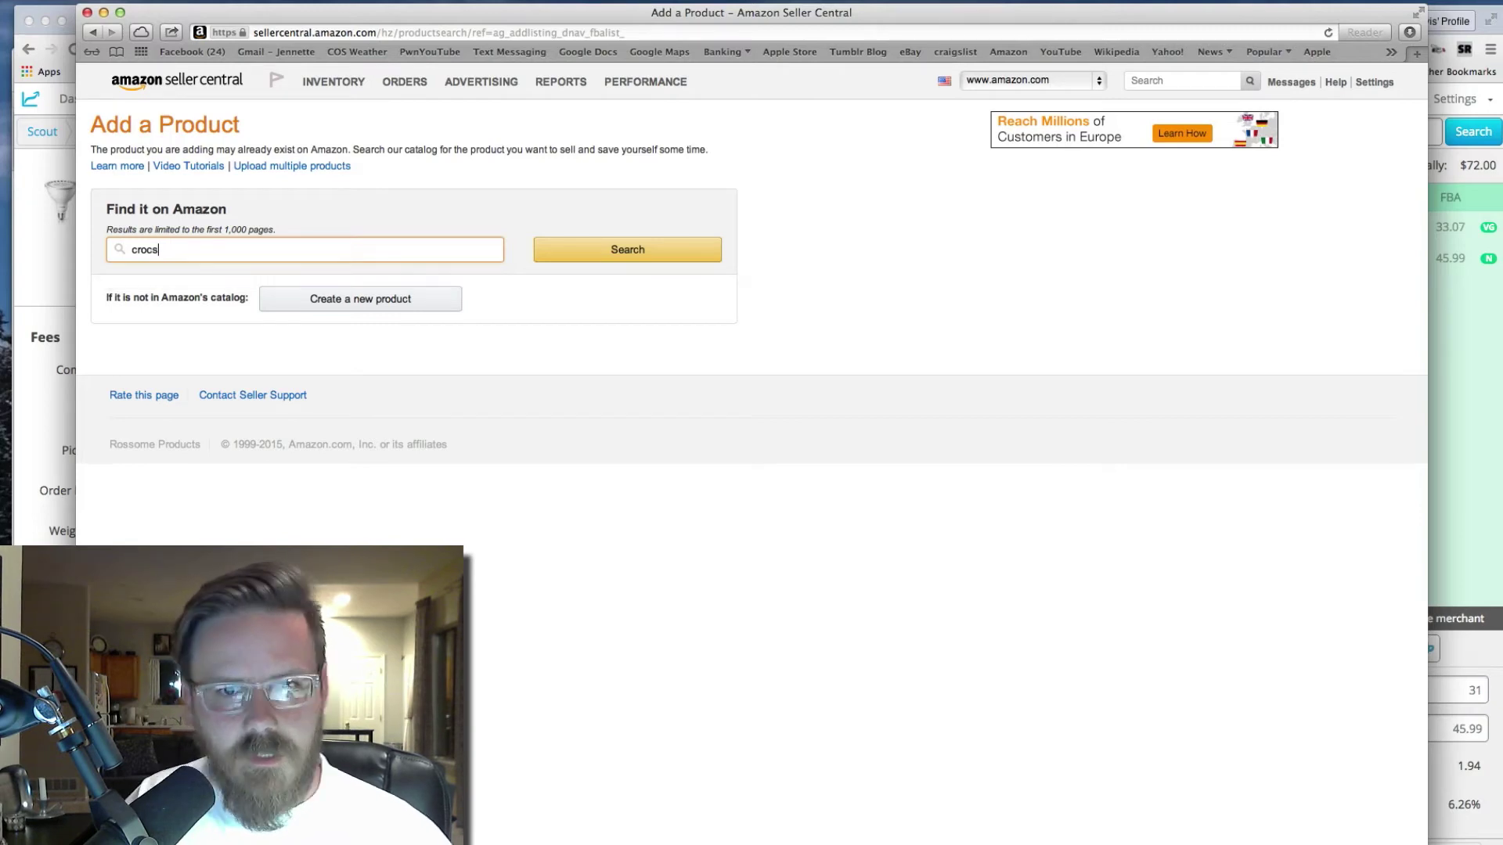
Run the catalog search for 'crocs' to list matching clog products.
click(615, 260)
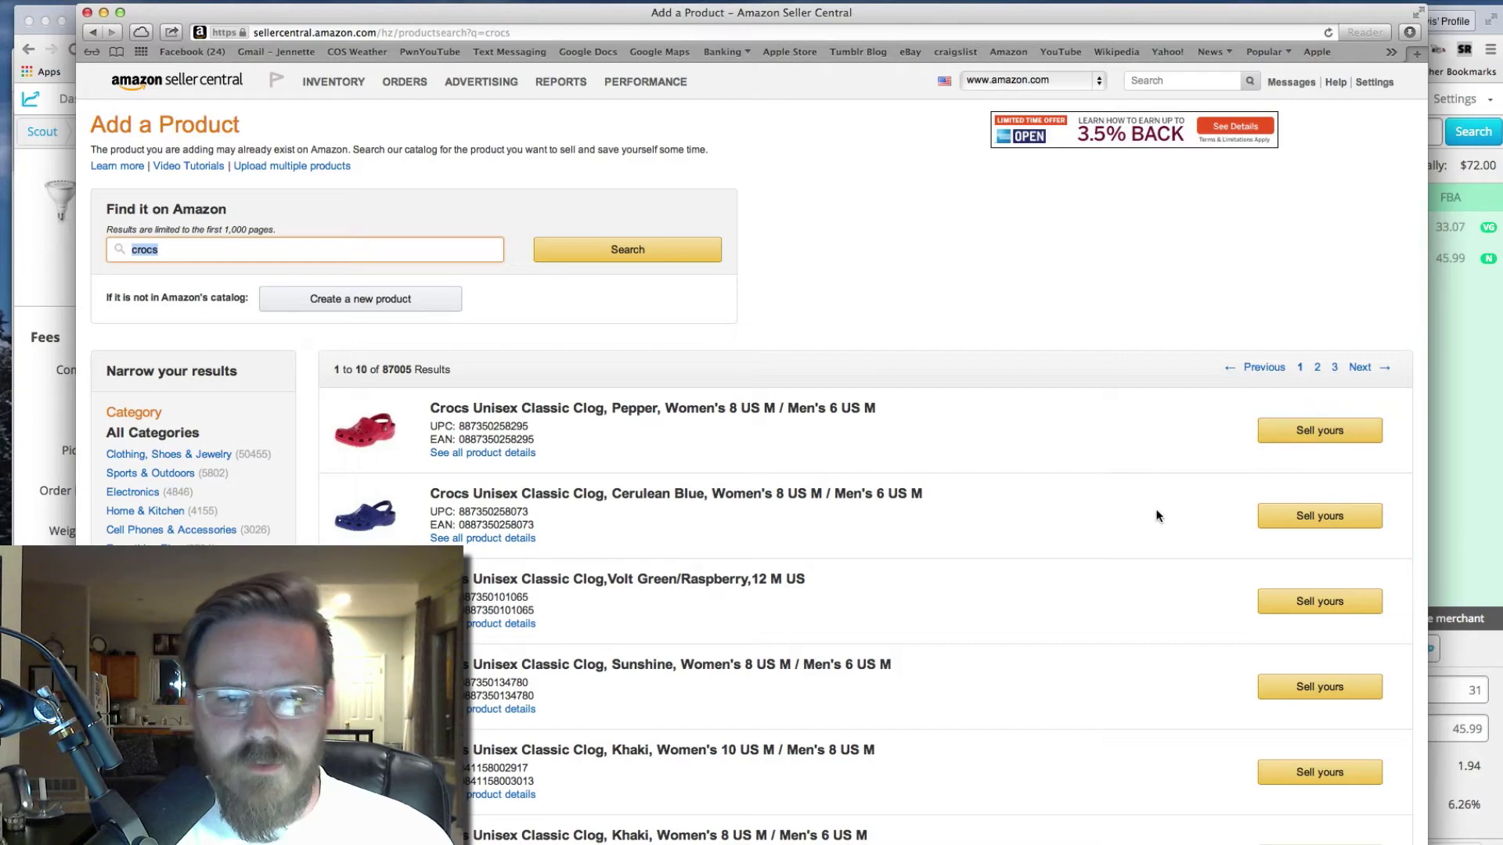
scroll(1072, 601, down, 5)
scroll(1072, 601, down, 2)
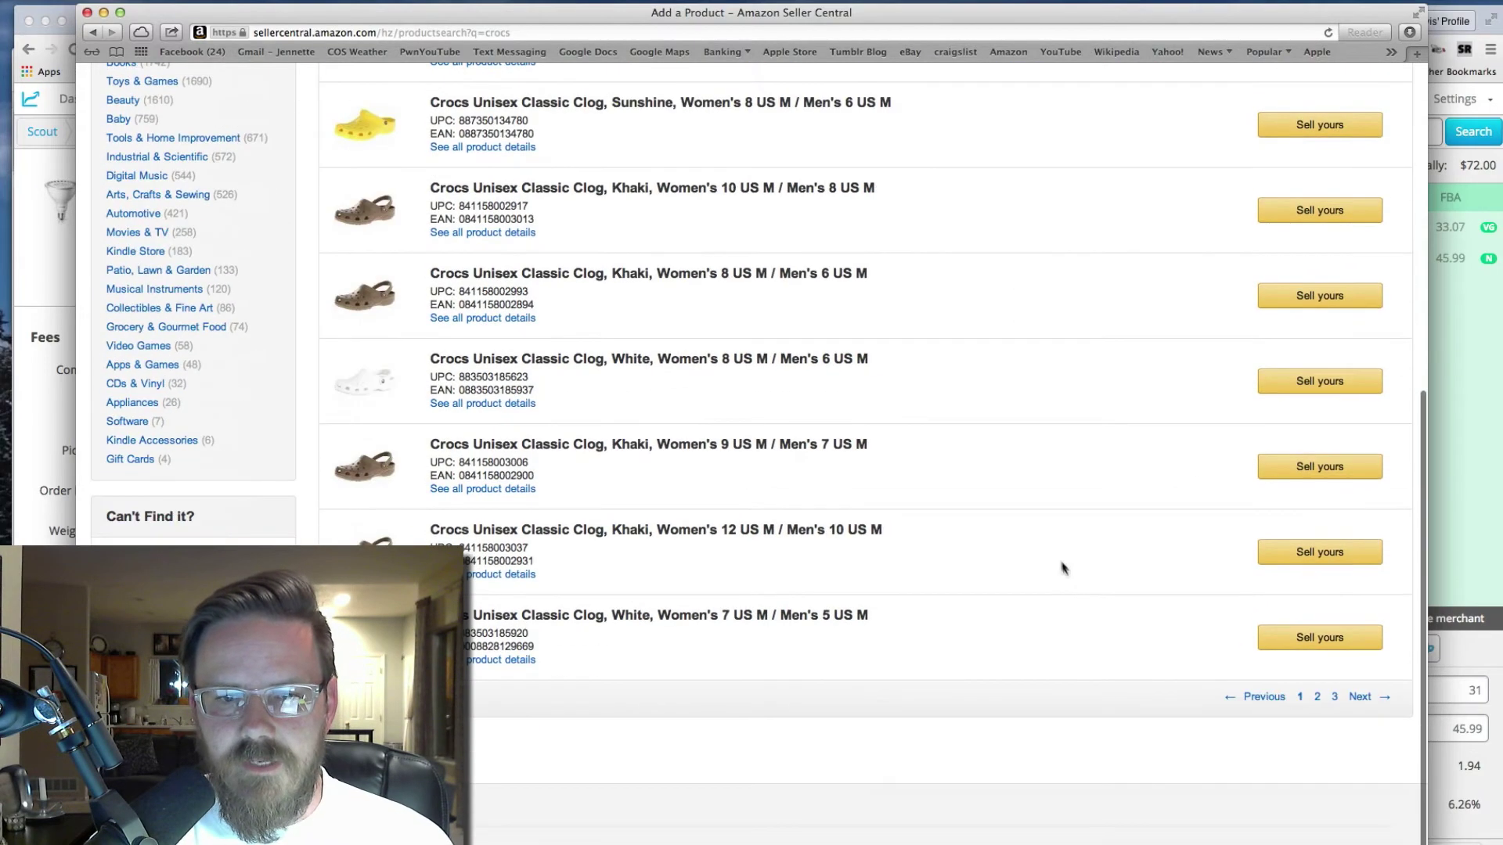
scroll(1059, 554, up, 5)
scroll(1059, 555, up, 1)
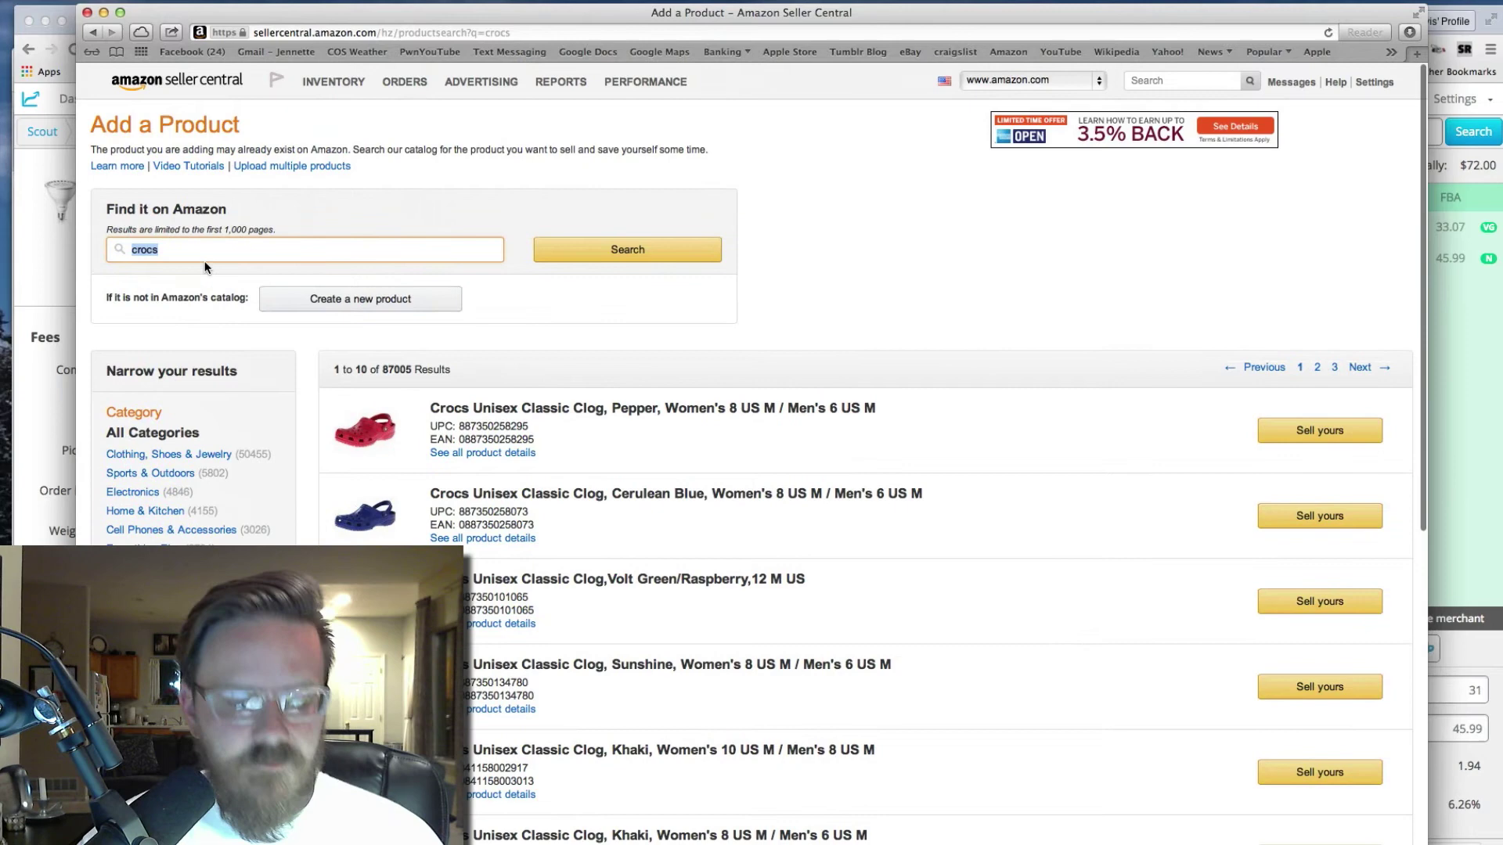
text(go)
text(le)
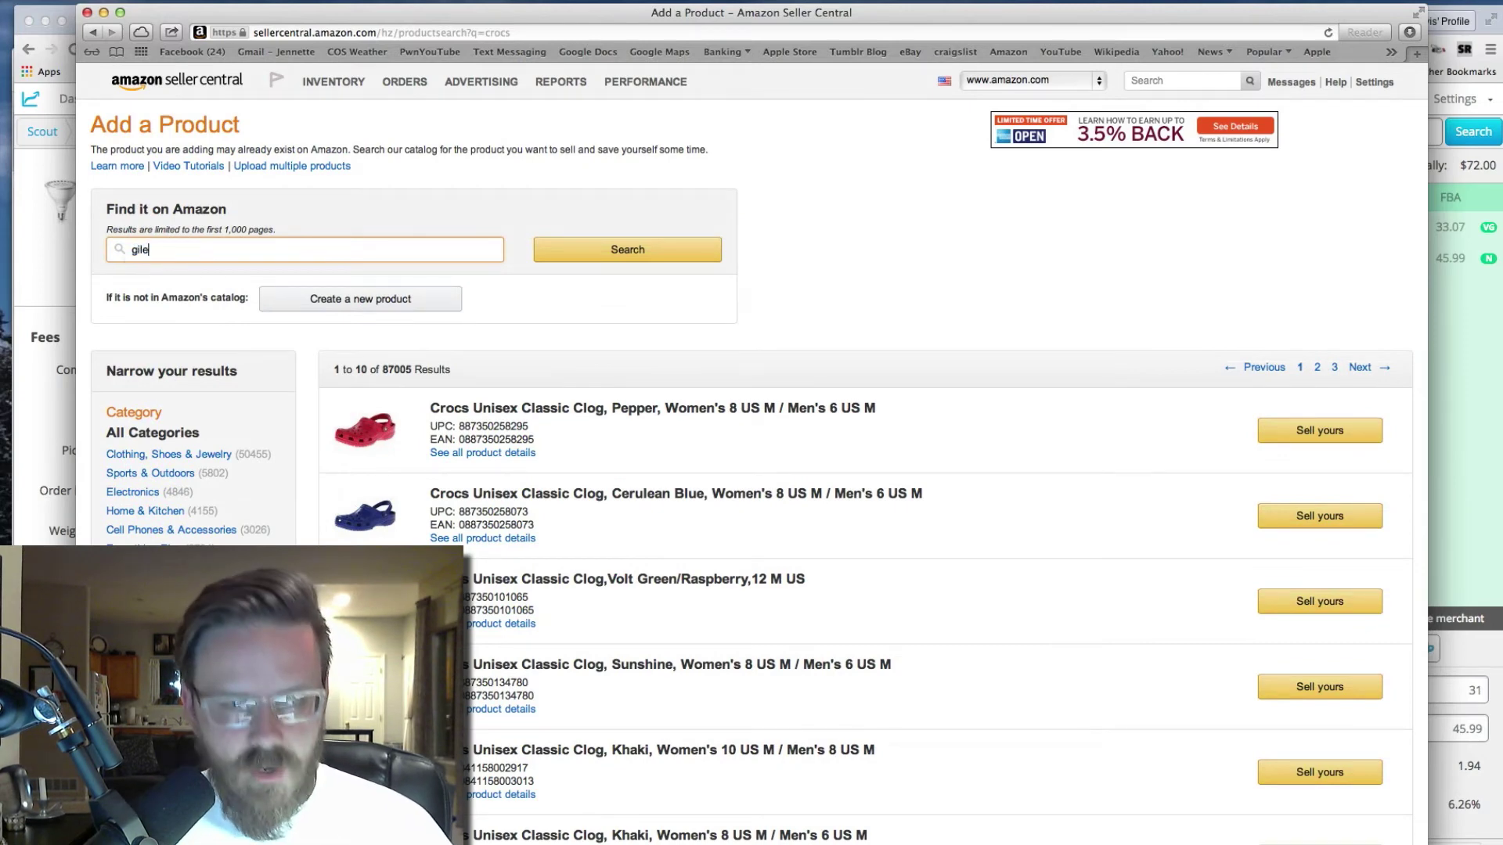
text(tte)
Run the catalog search for 'gilette', listing Gillette razors.
key(Return)
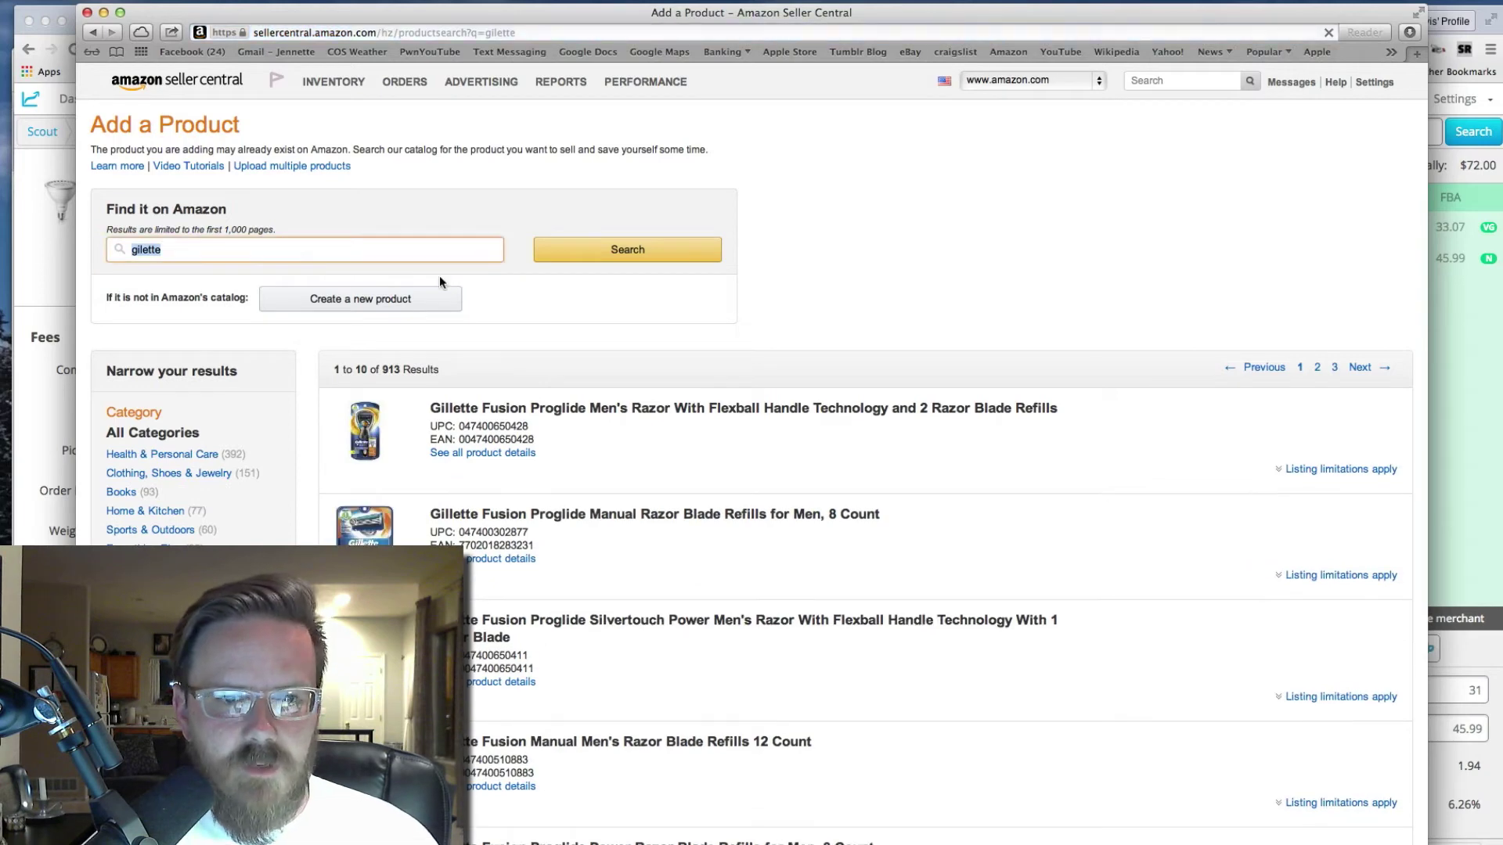
Expand 'Listing limitations apply' on the first Gillette razor, revealing the brand is not approved.
click(1328, 474)
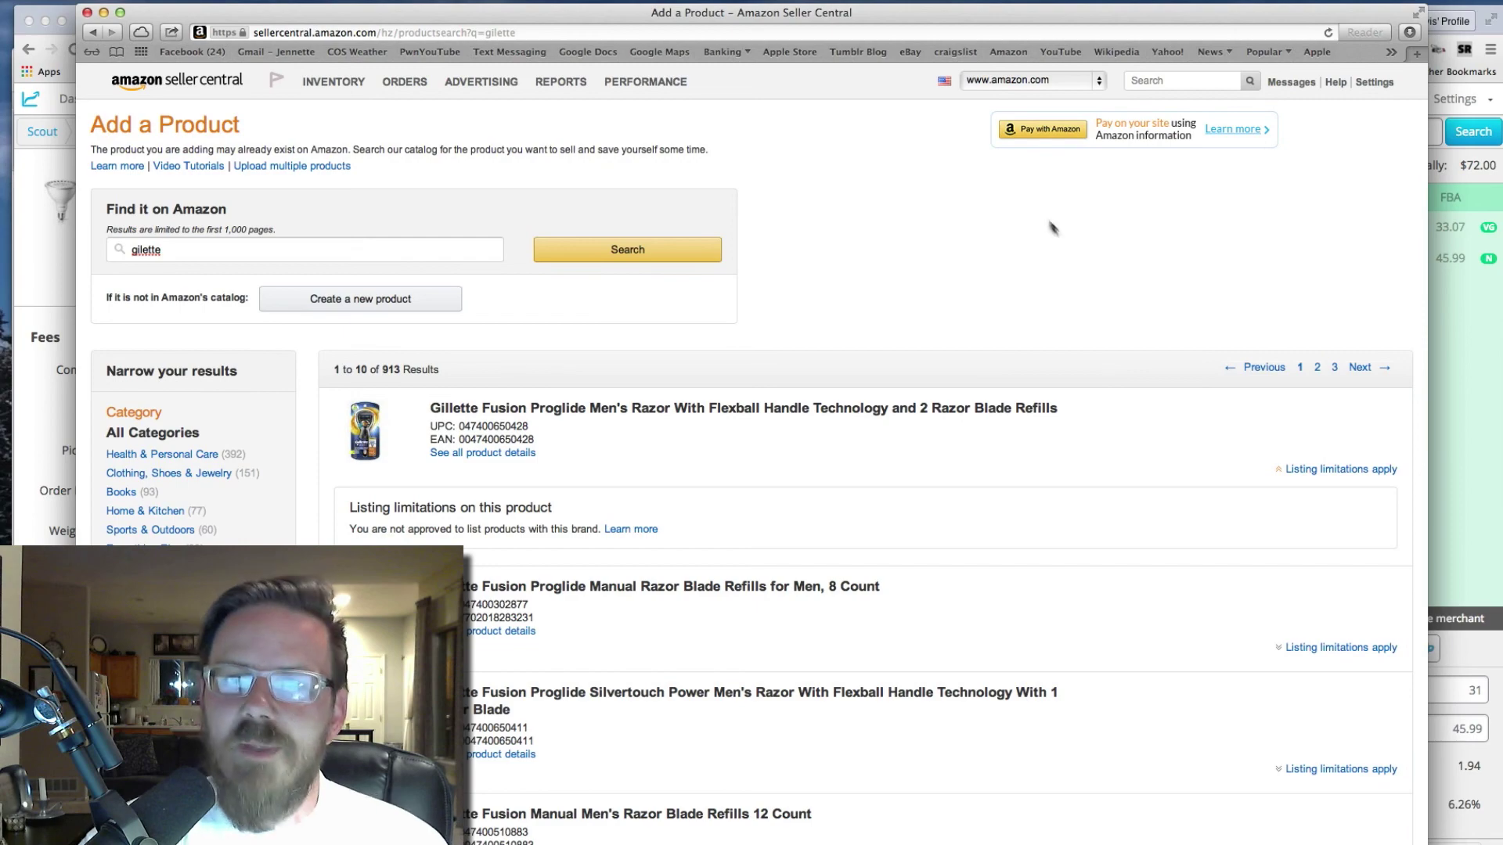
click(1063, 2)
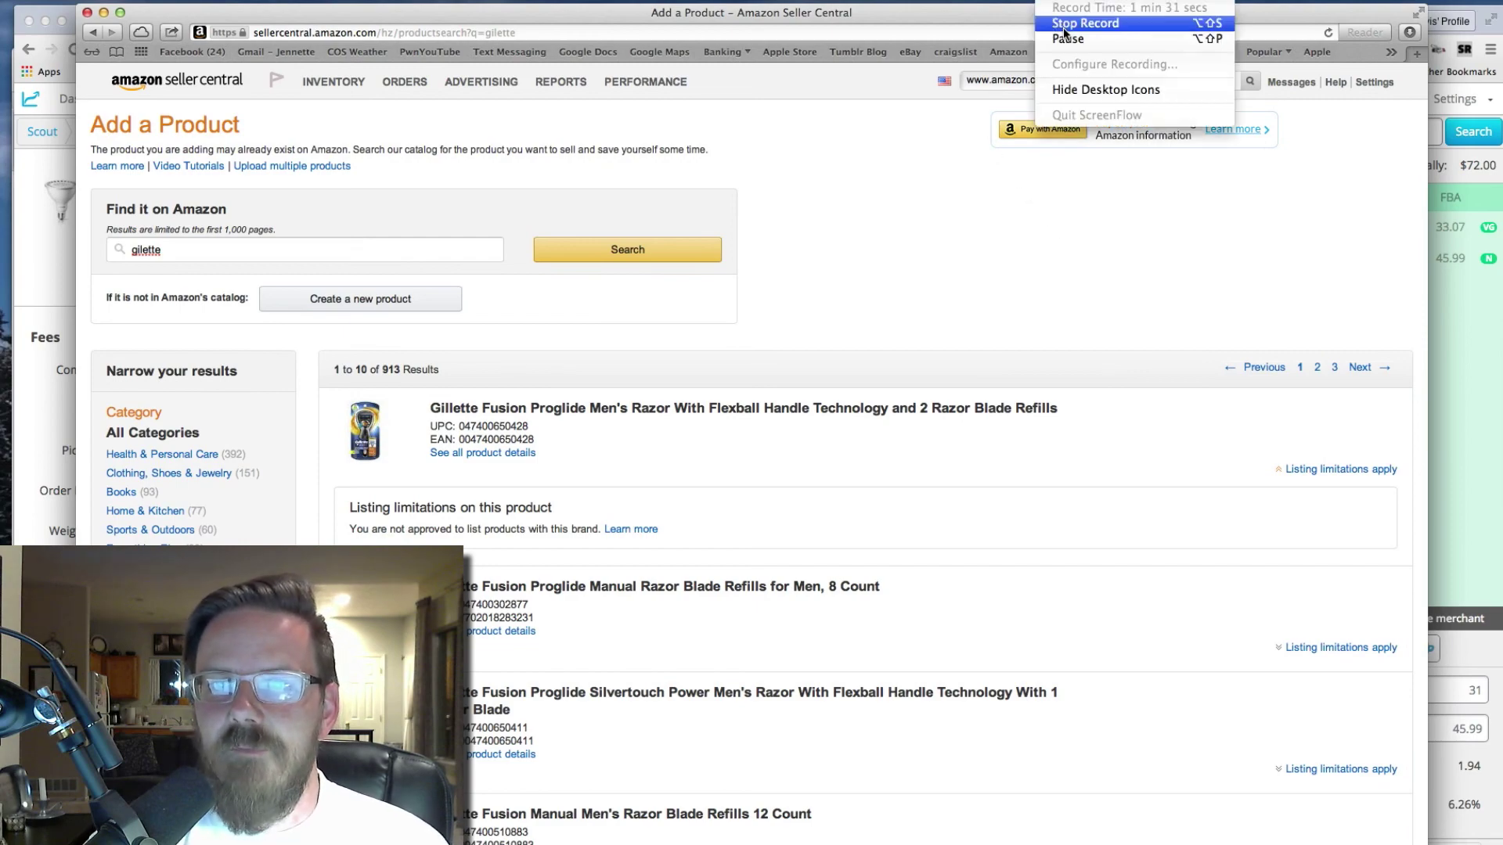